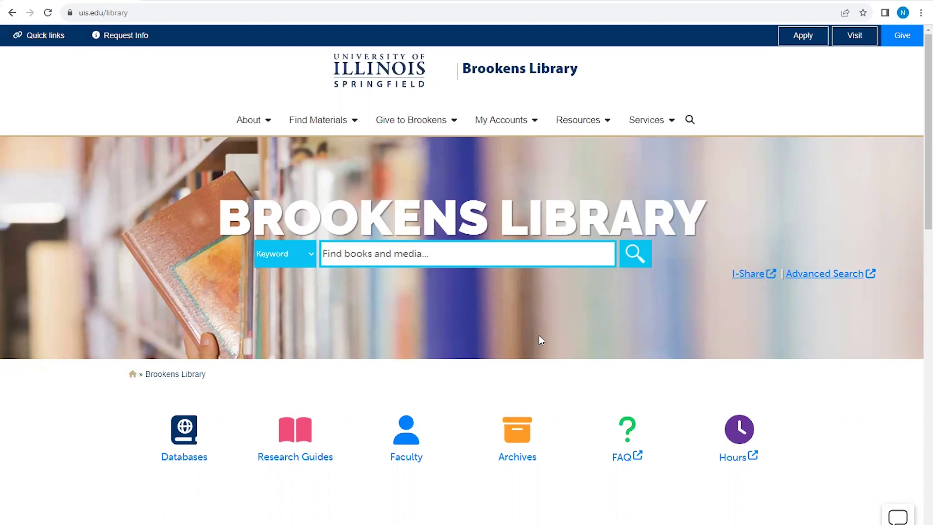
Step: Open the library's A-Z Databases list and filter it to databases starting with J
click(192, 462)
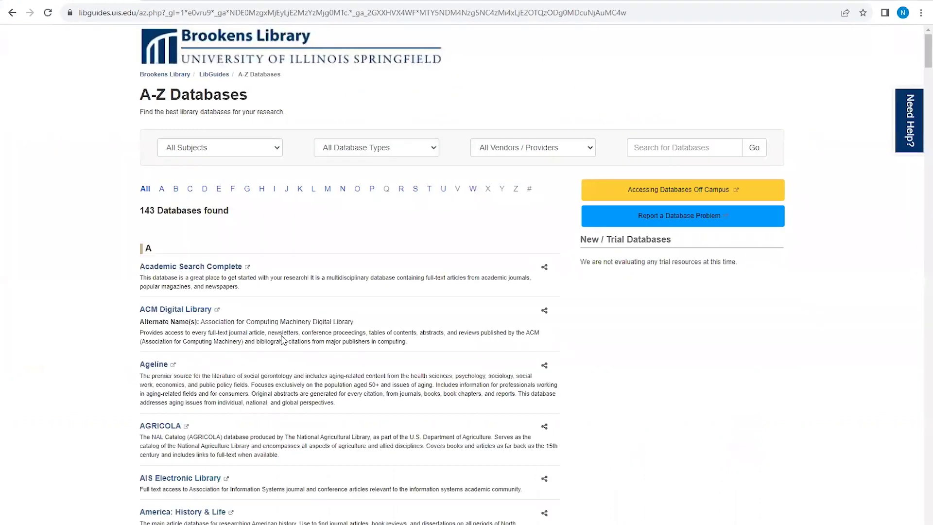
click(286, 191)
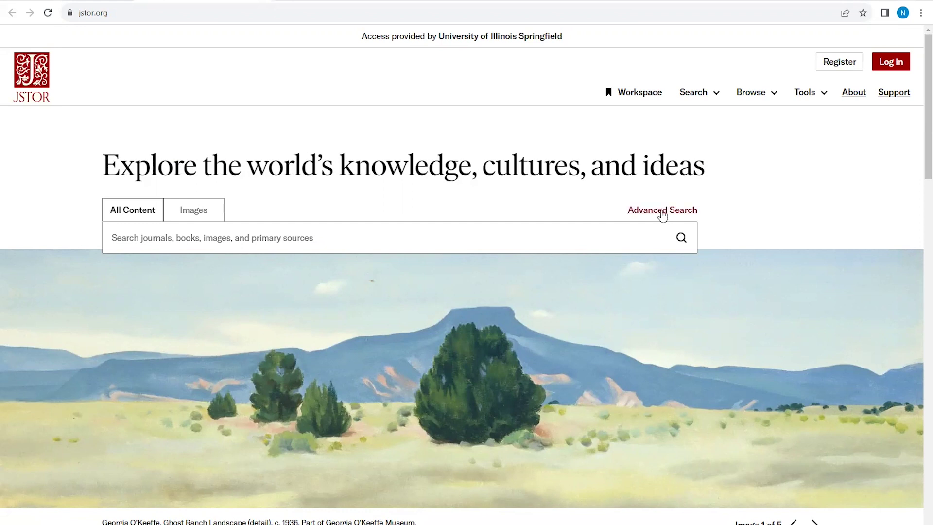
Step: Open JSTOR Advanced Search and expand American Indian Studies to list its ten journals
click(662, 212)
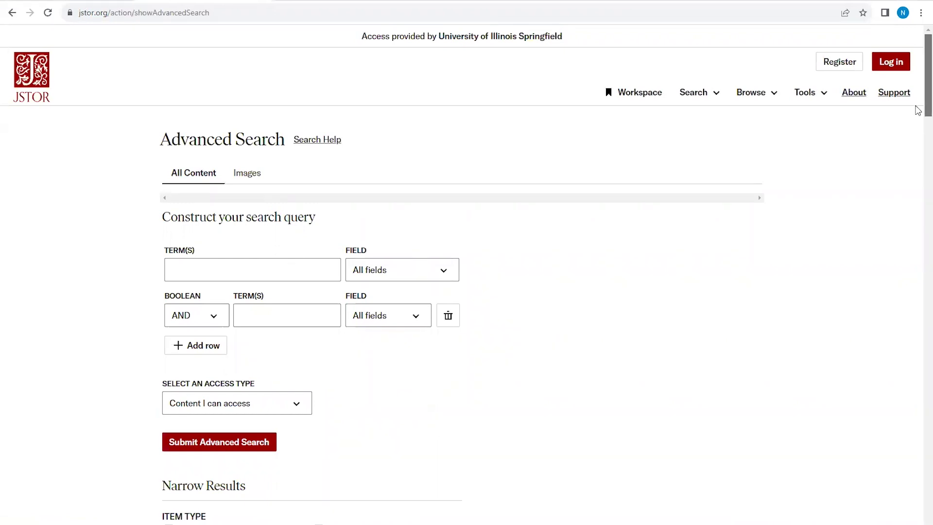
drag(917, 110, 917, 237)
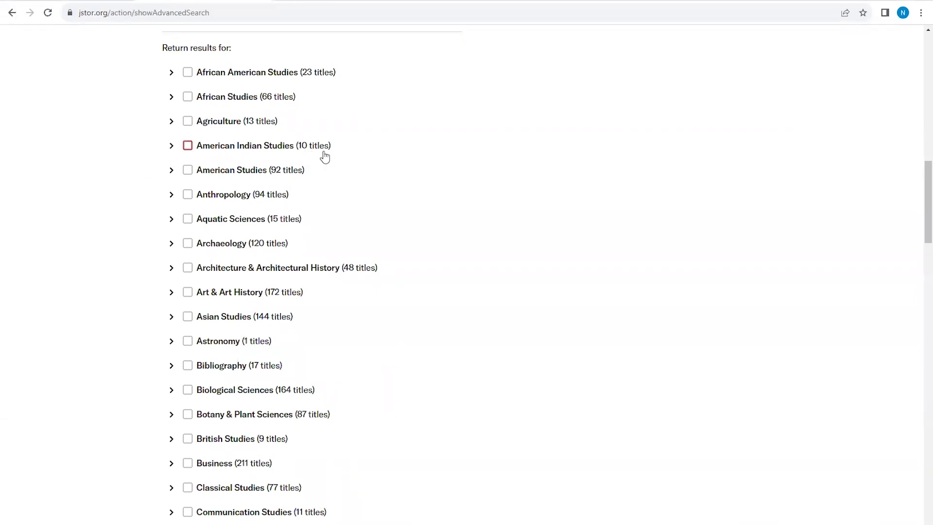
click(173, 150)
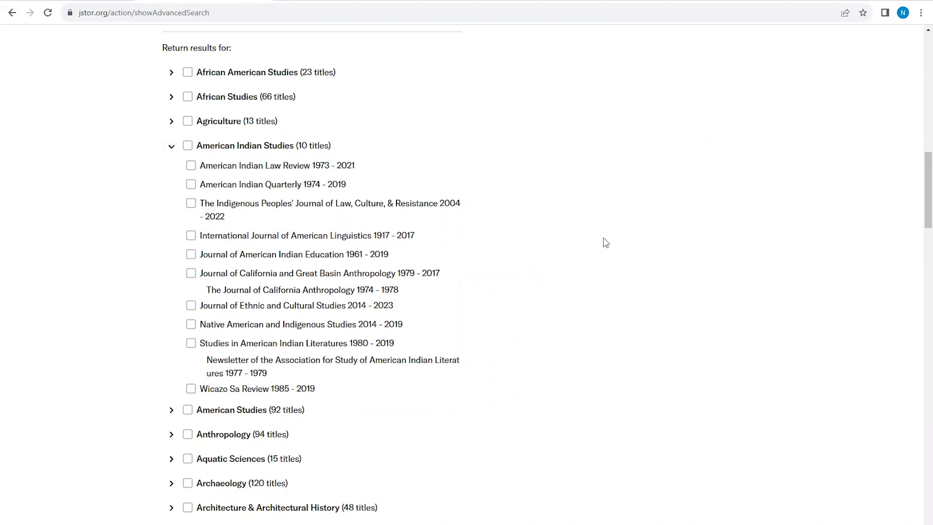
drag(918, 204, 912, 93)
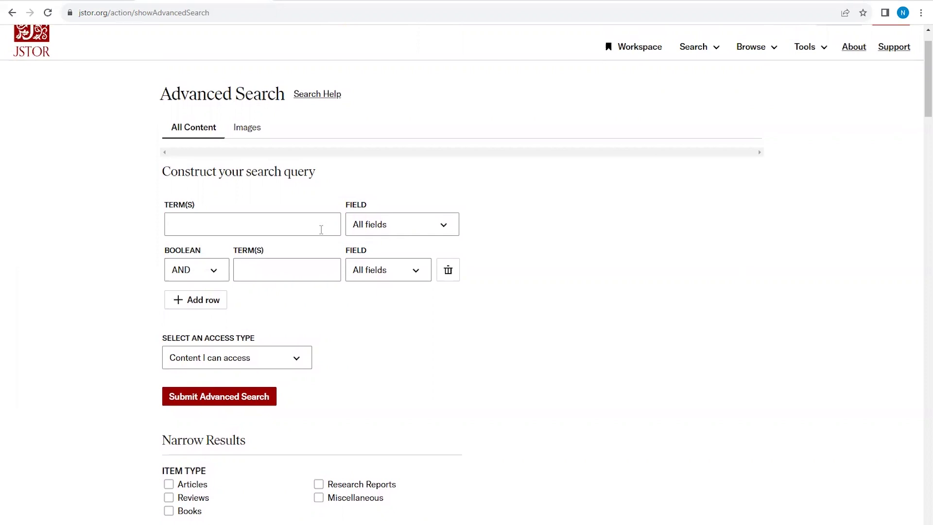
Step: Enter 'Housing Development' AND the suggested 'American Indians' term, both searching All fields
click(321, 229)
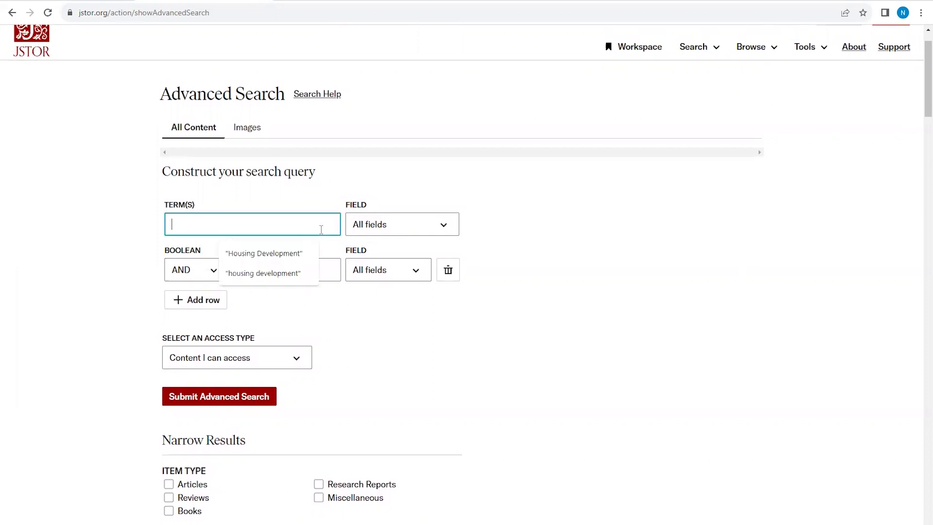
click(312, 257)
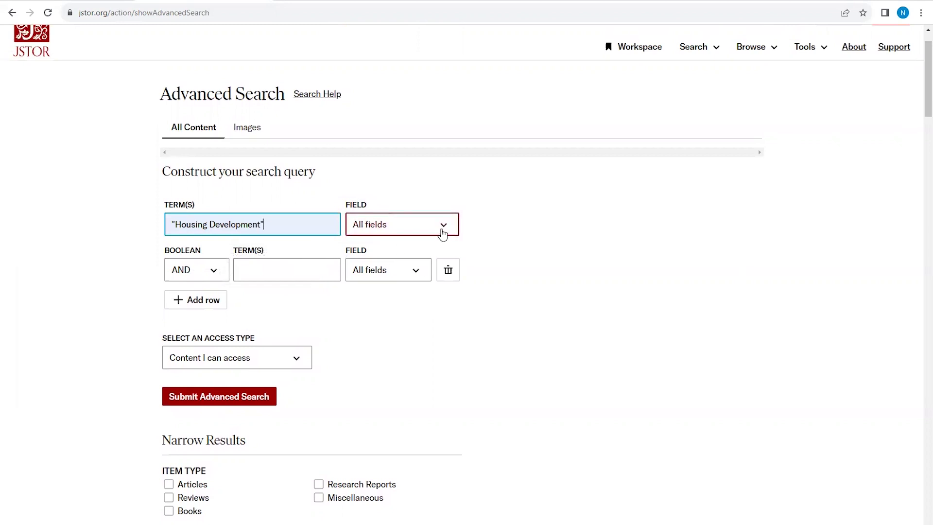
click(443, 232)
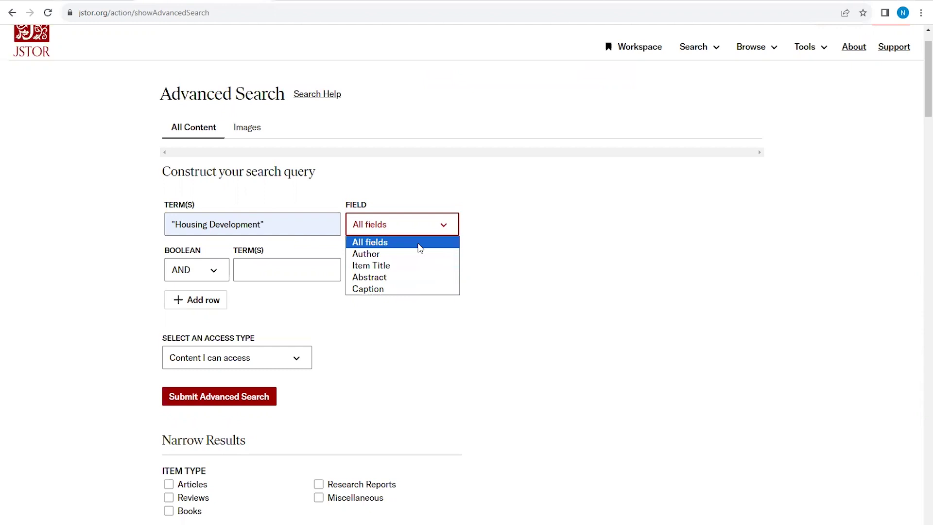
click(420, 243)
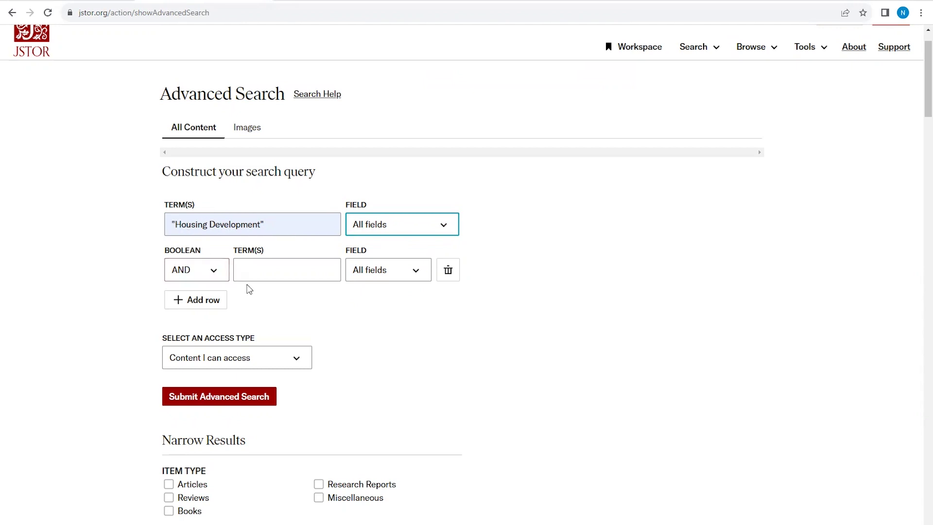
click(253, 274)
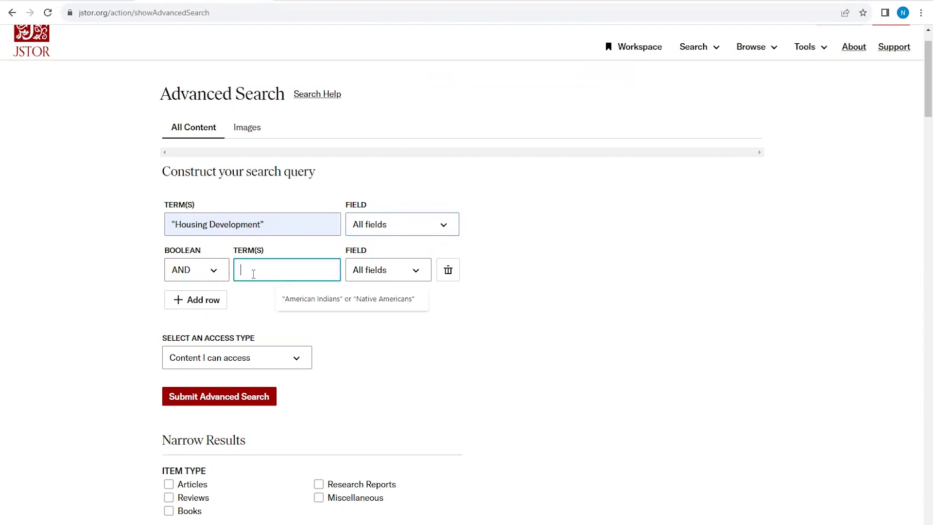
click(286, 299)
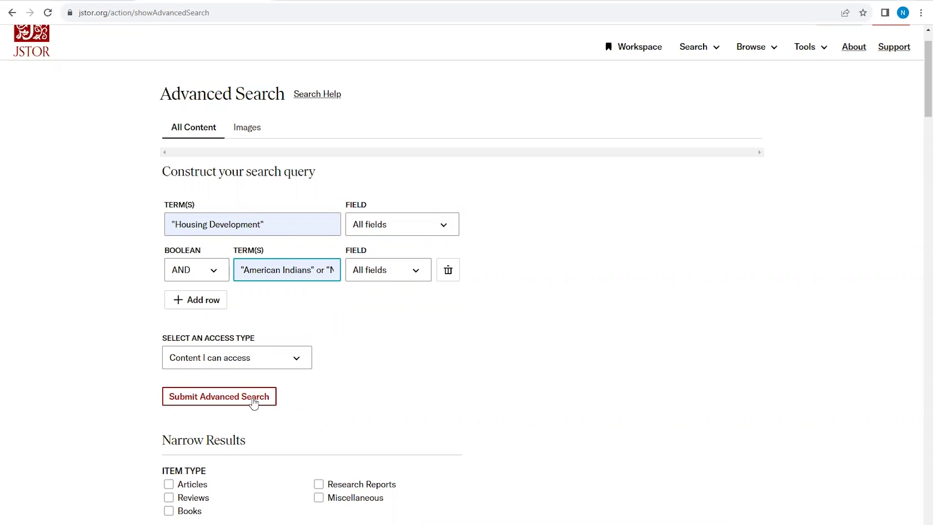
Step: Run the search and limit results to 2010–2020, narrowing 46 results to 13
click(252, 401)
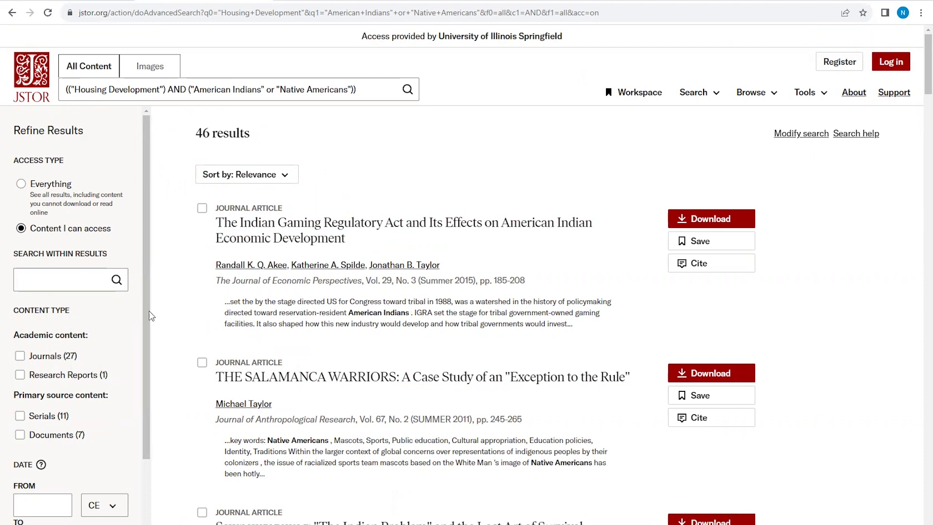
scroll(149, 321, down, 2)
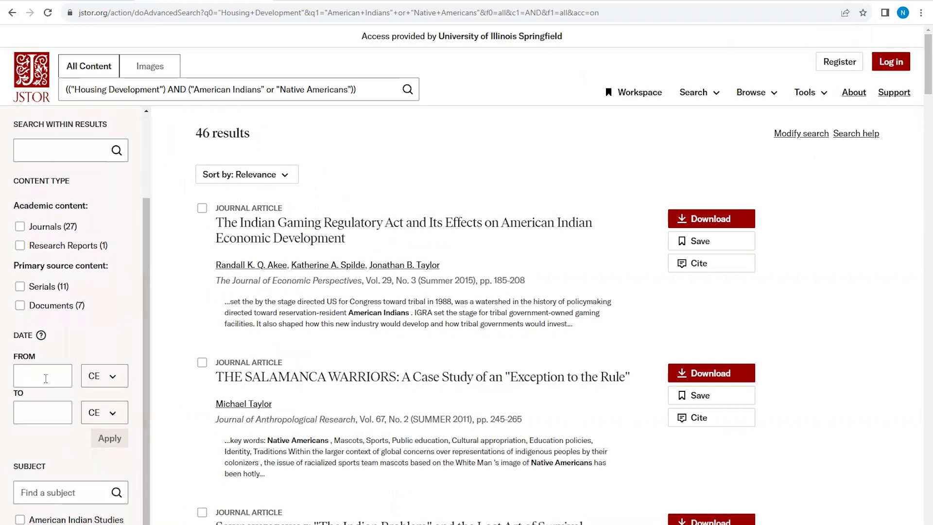
click(46, 379)
text(2010)
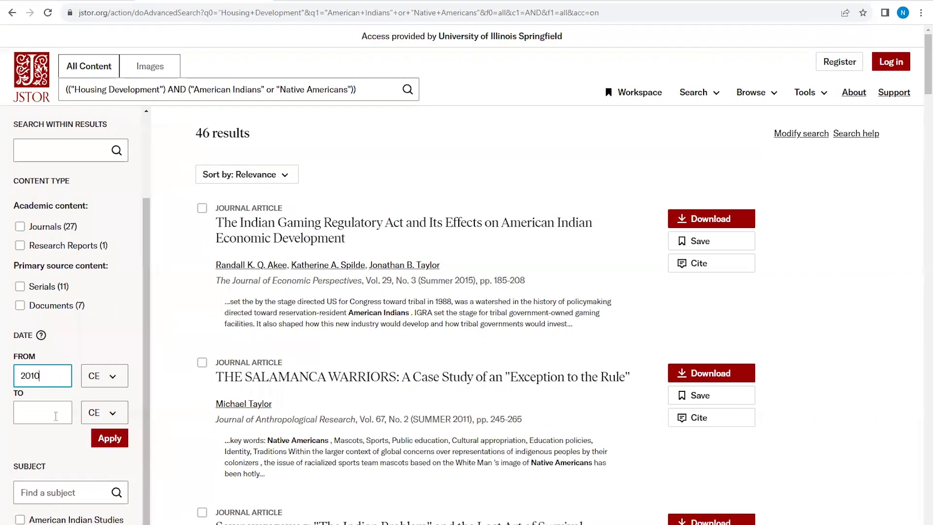
click(56, 417)
text(2020)
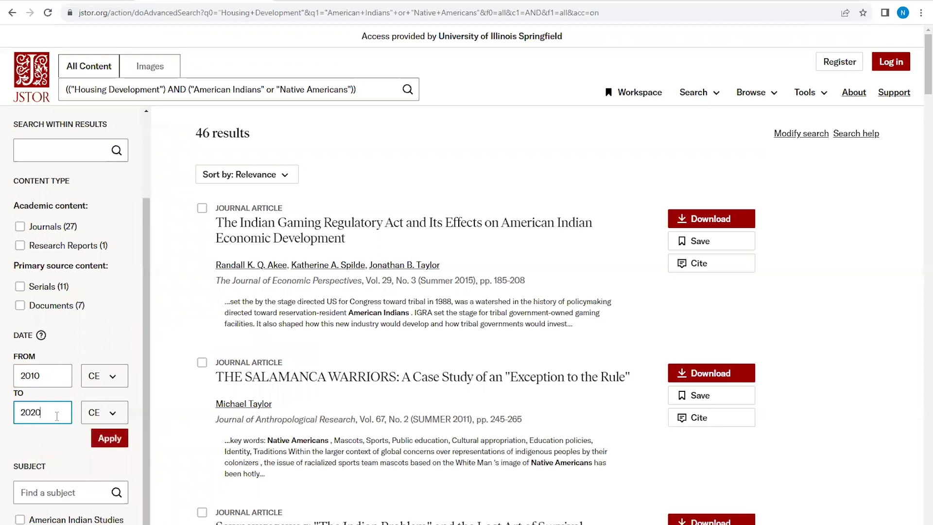
click(110, 437)
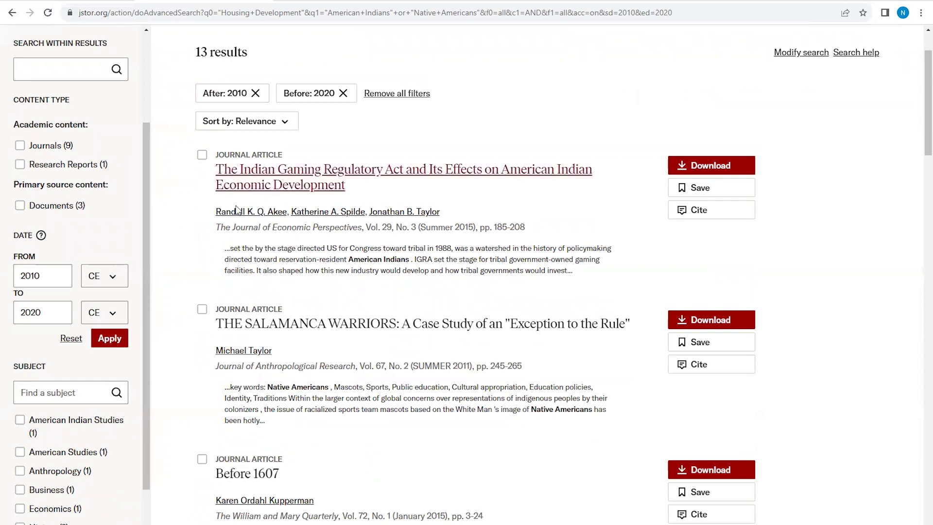
Step: Filter results to the Law subject, leaving 5 articles, and preview the Cobell article's citation formats
drag(144, 228, 132, 314)
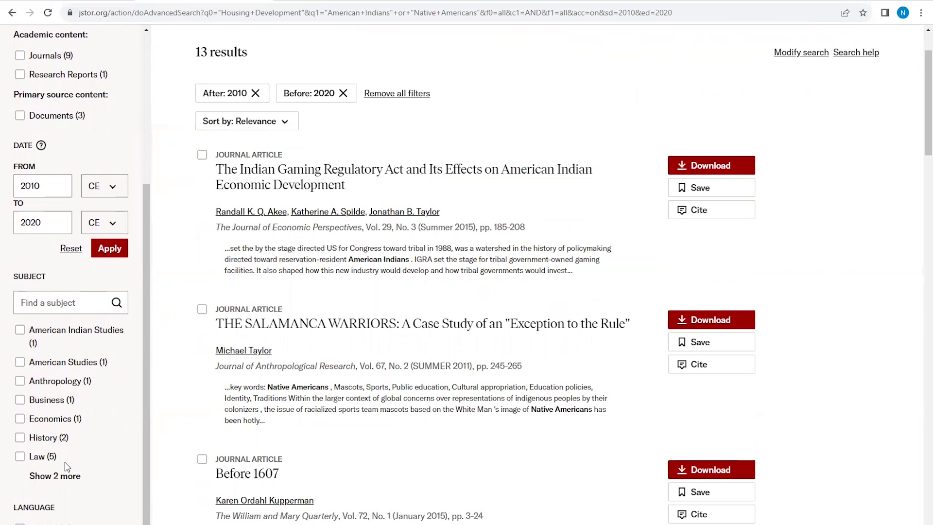
click(20, 456)
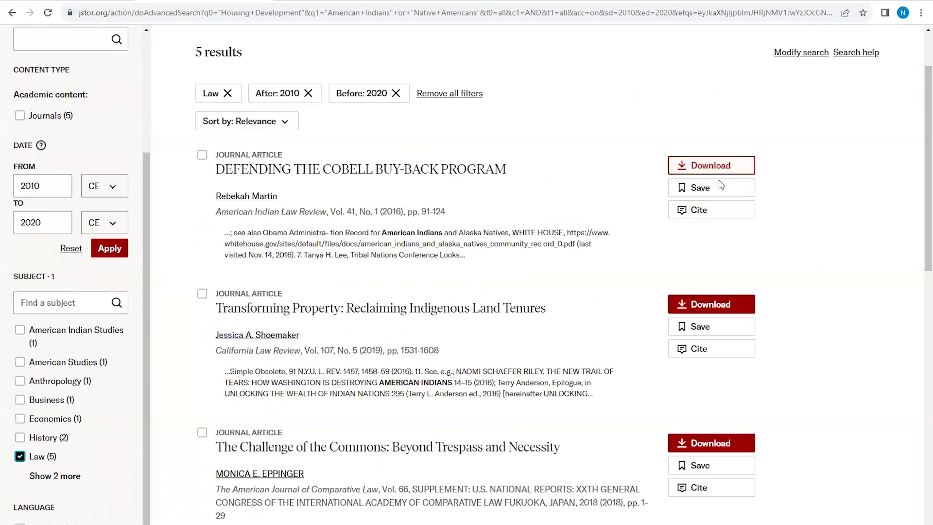
click(719, 214)
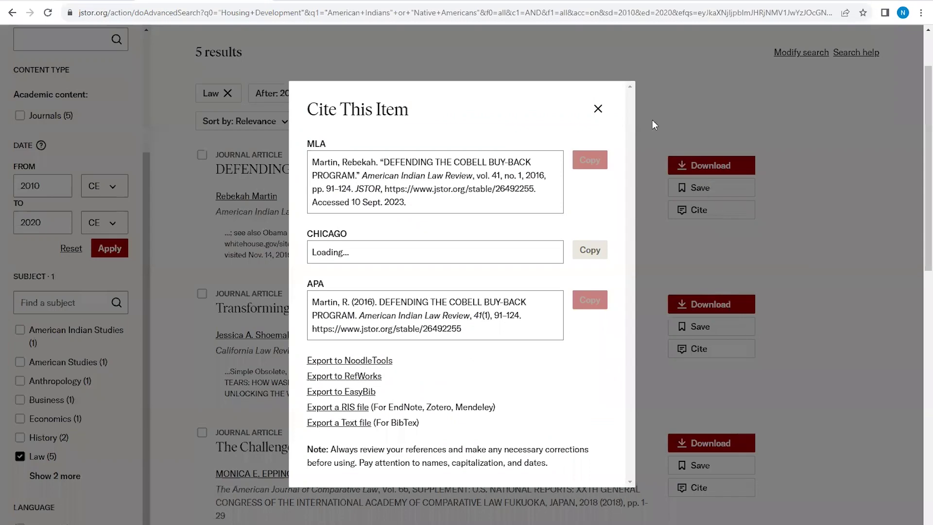
click(598, 95)
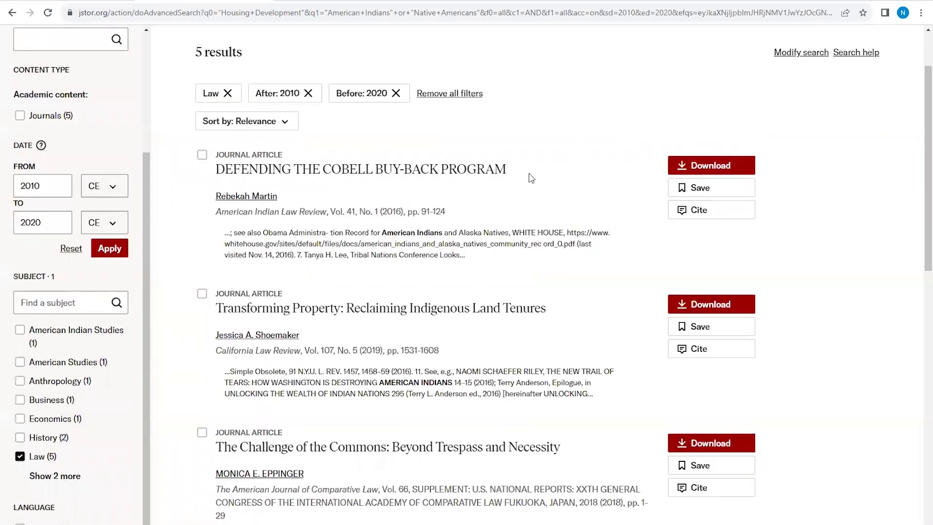
Step: Open 'Defending the Cobell Buy-Back Program' and page through it to page 93
click(479, 173)
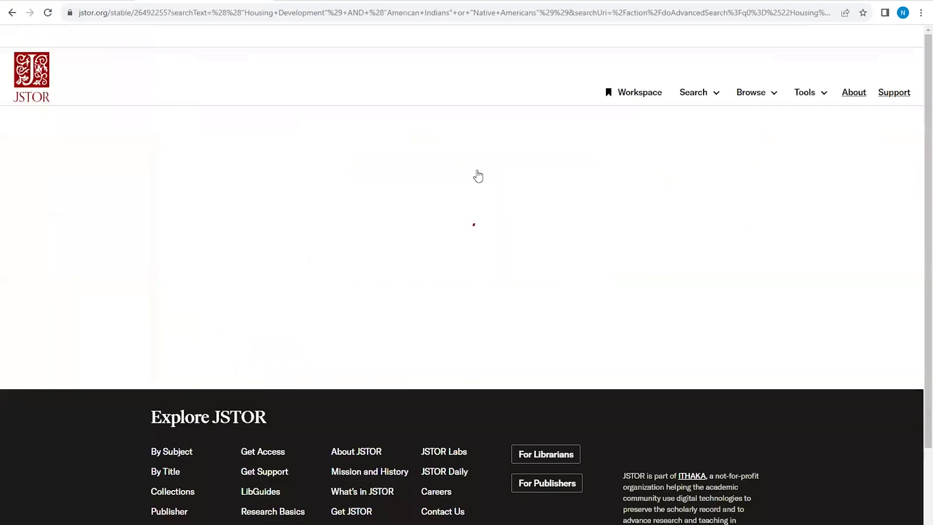
scroll(917, 150, down, 3)
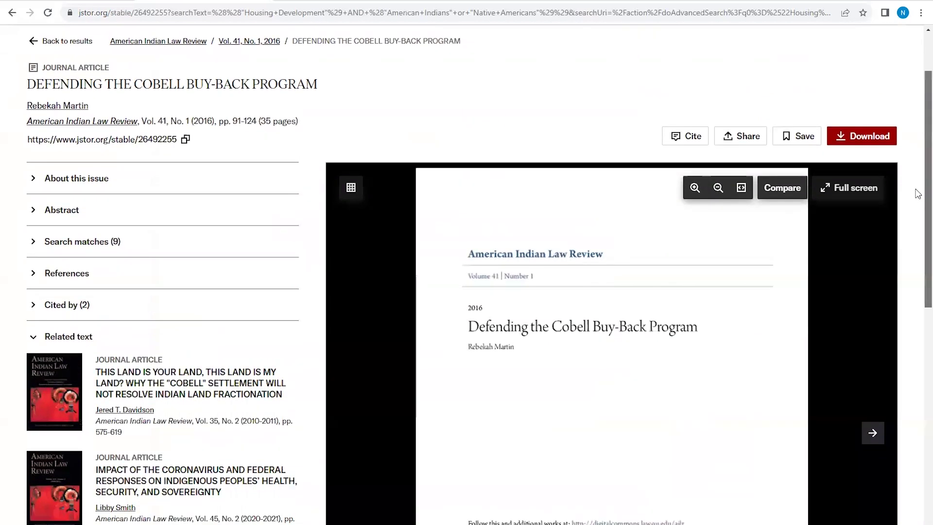
click(871, 373)
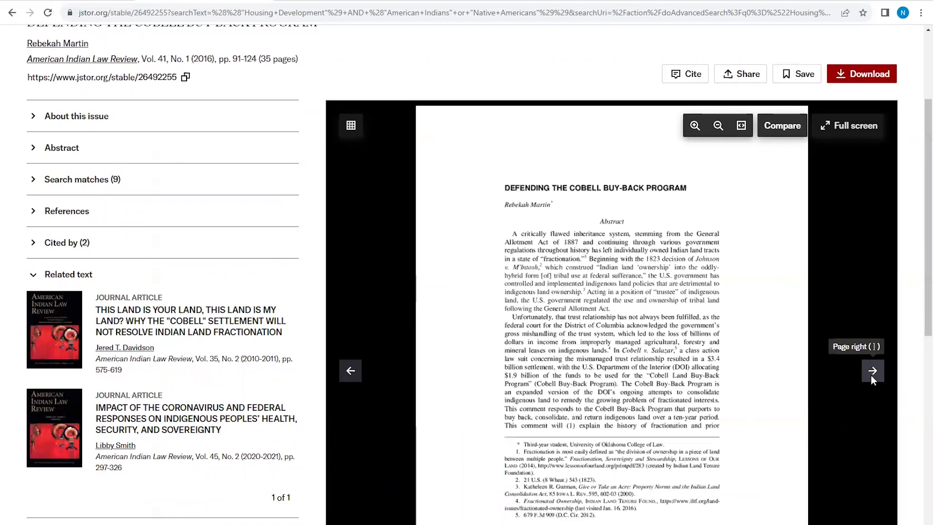
click(871, 372)
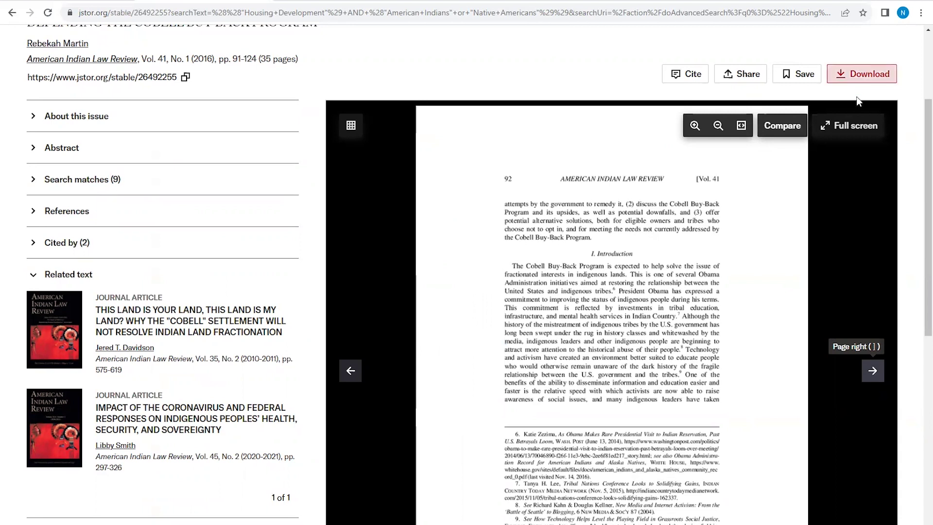
click(872, 370)
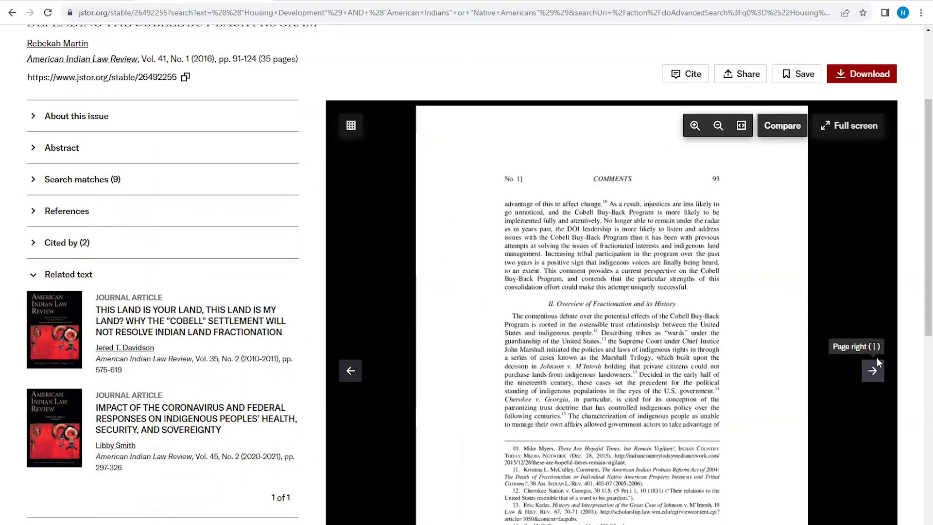
drag(917, 318, 917, 257)
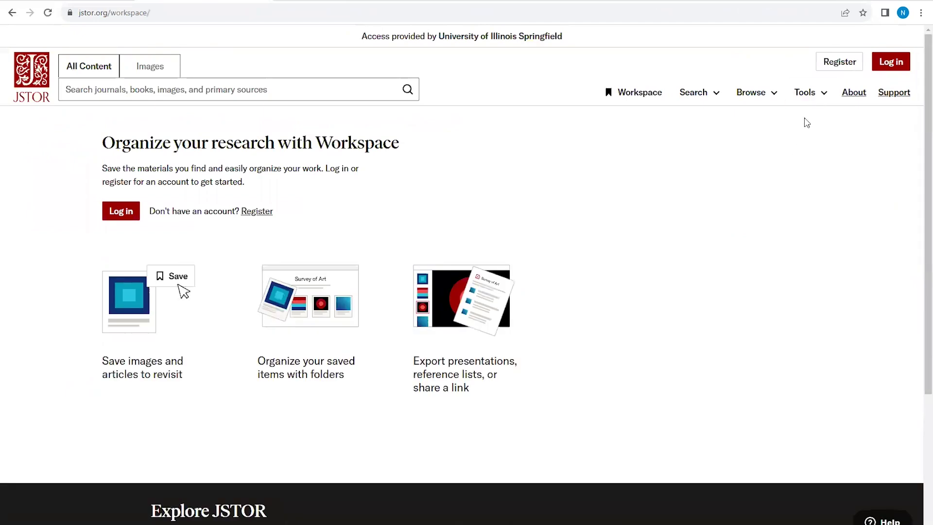
Step: Analyze the sample JSTOR Daily article in Text Analyzer
click(816, 100)
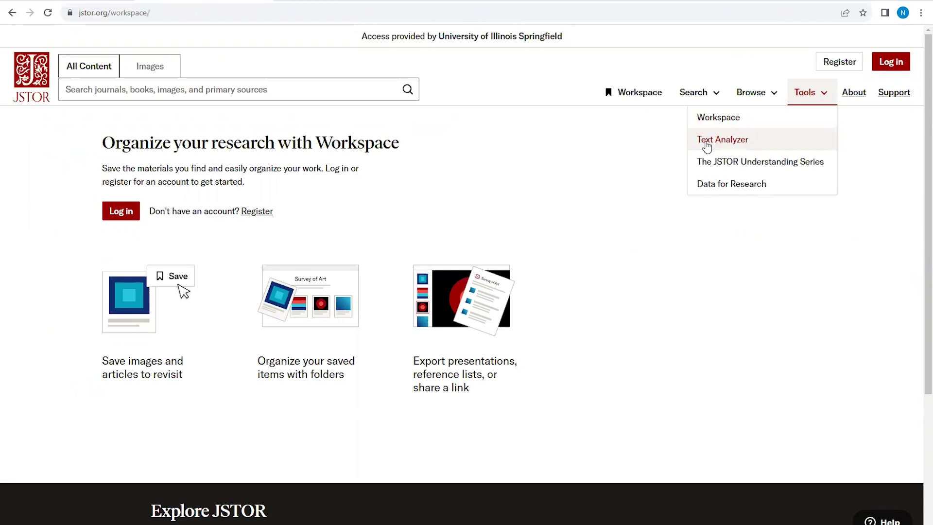
click(706, 144)
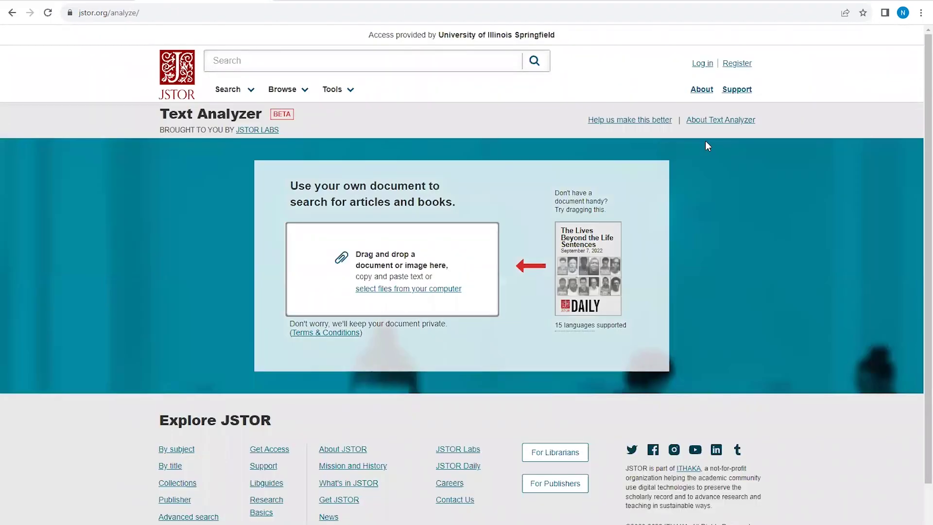
drag(589, 243, 369, 255)
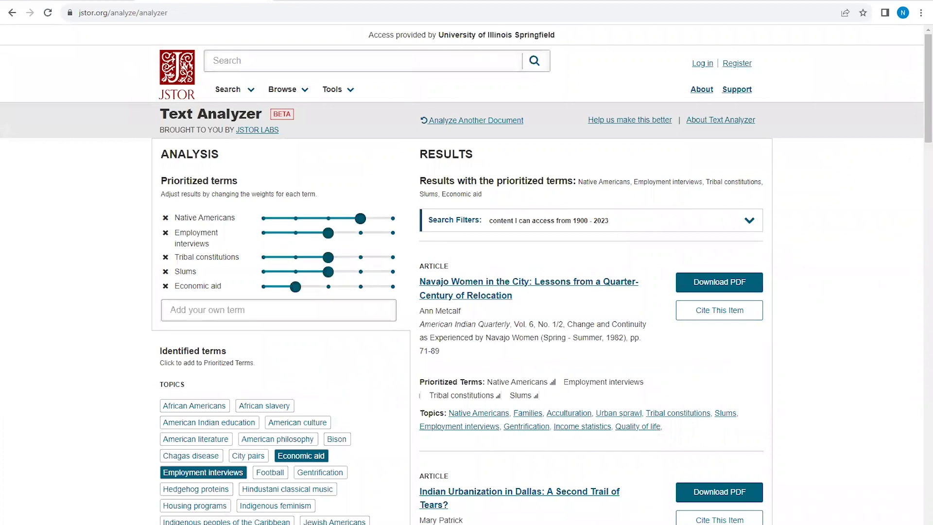
Step: Set the Native Americans weight to maximum and lower Slums by one step
scroll(916, 131, down, 1)
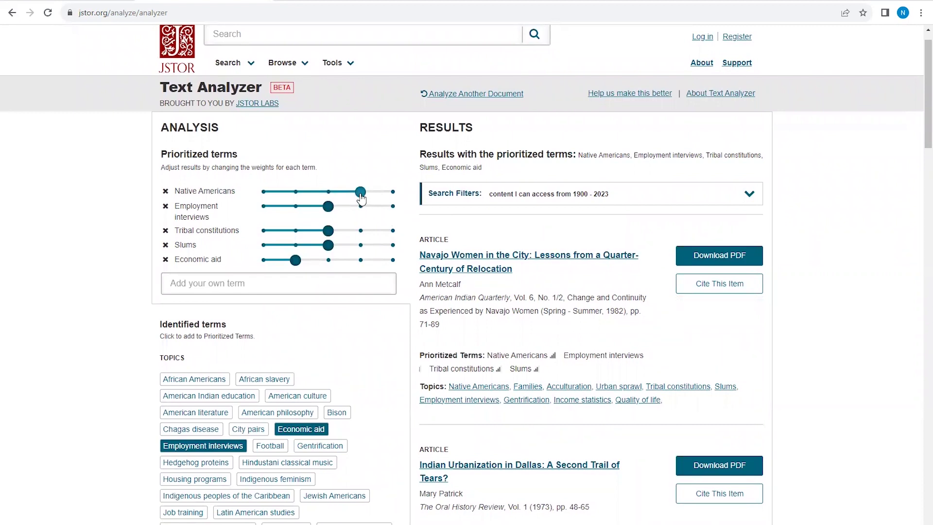
drag(361, 194, 389, 196)
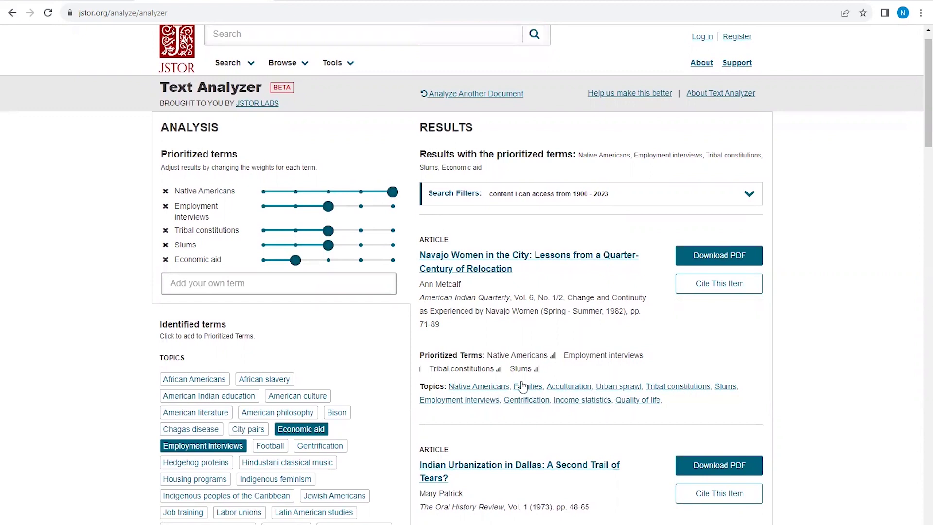
scroll(401, 307, down, 2)
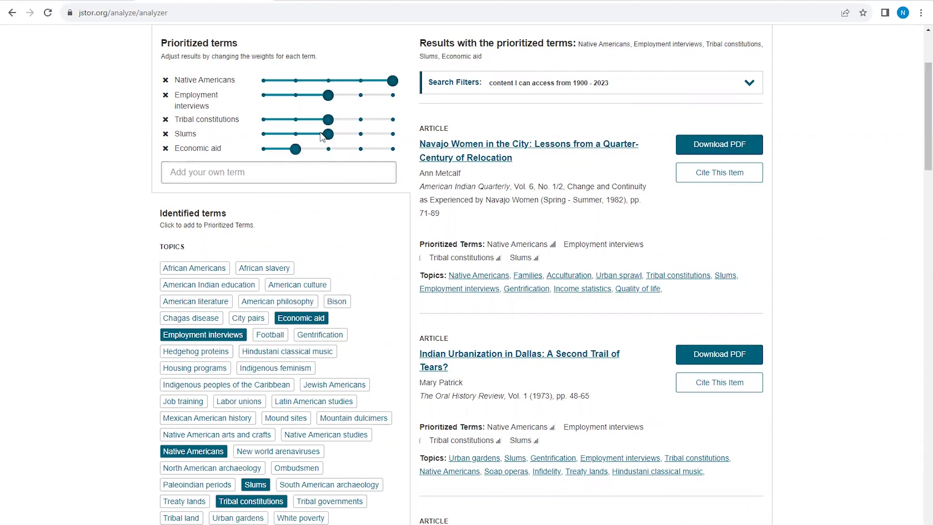
drag(327, 134, 312, 135)
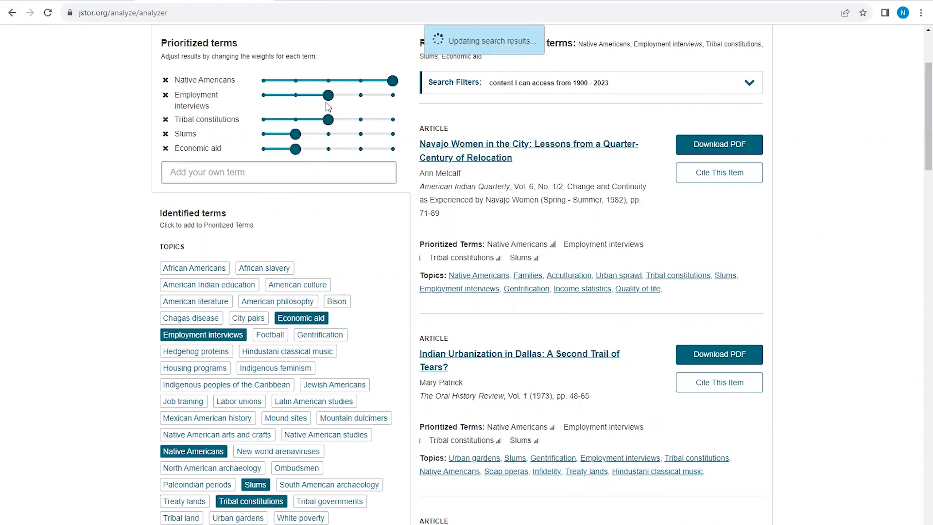